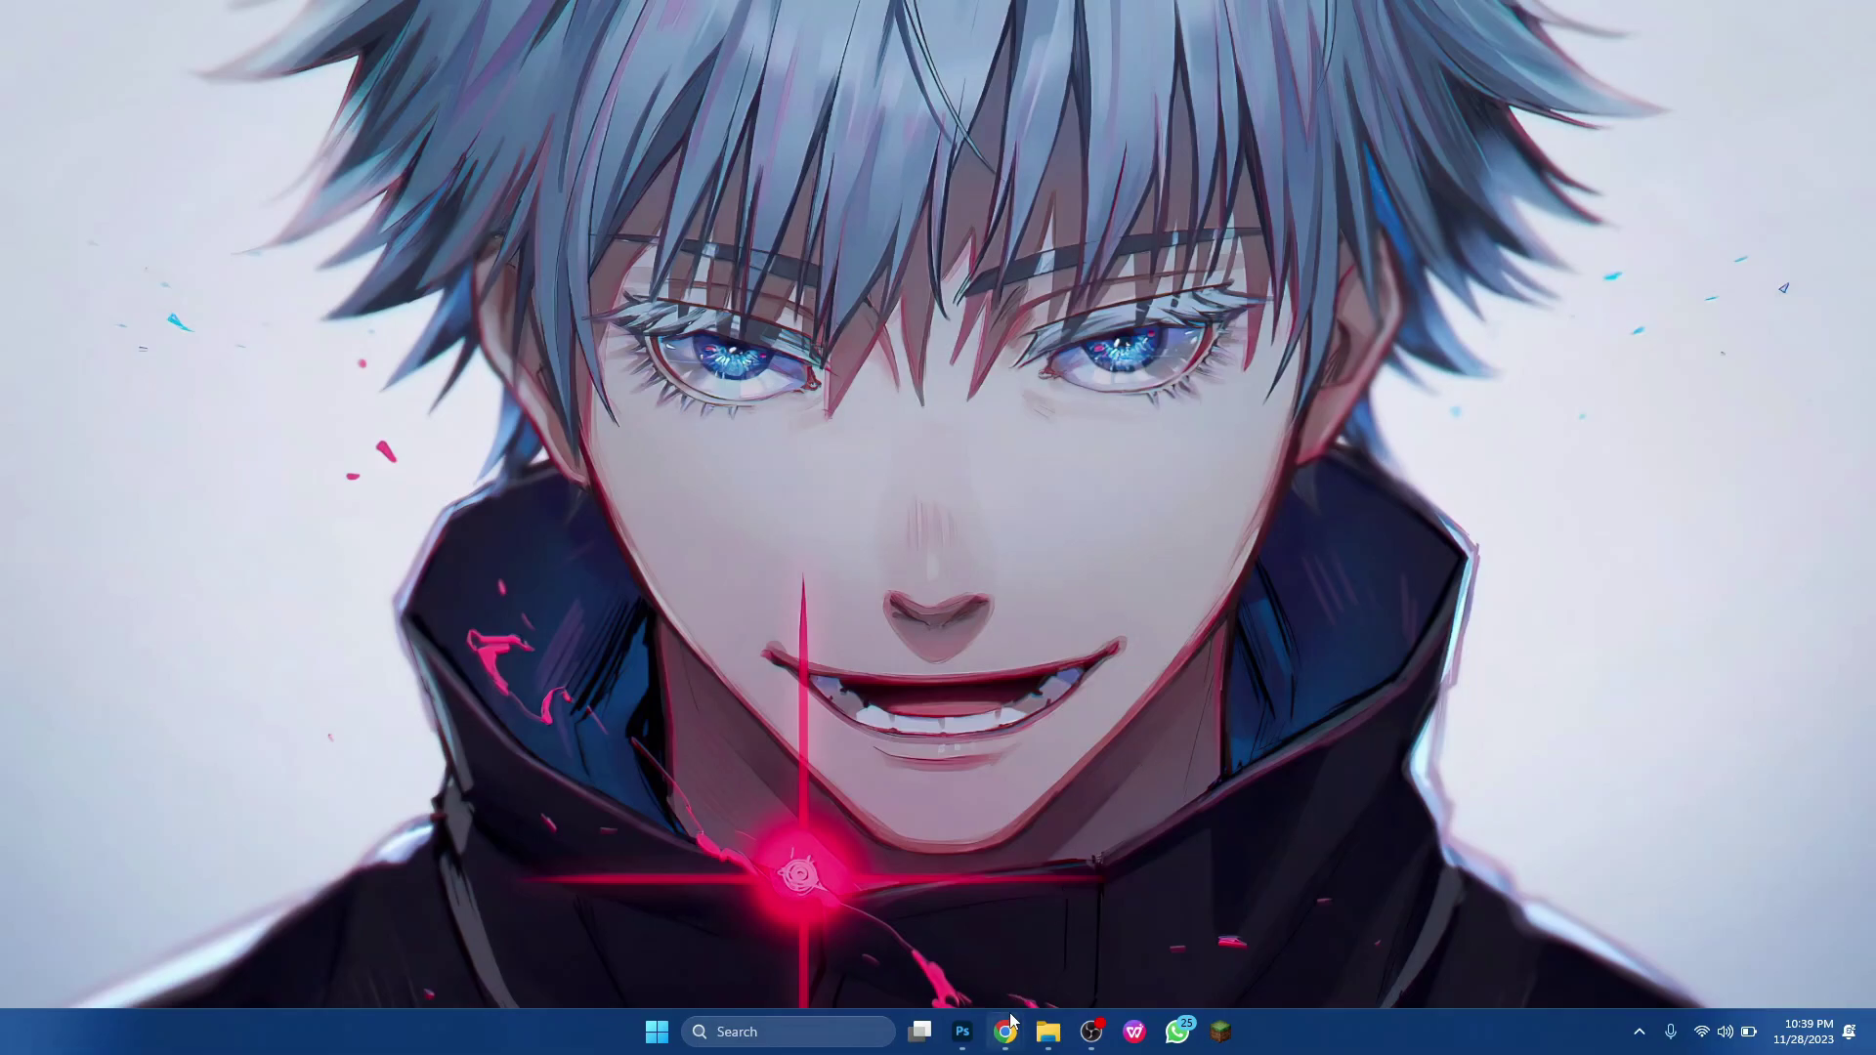
Step: Bring up Chrome showing the Google search results for 'adobe photoshop'
{"action": "mouse_move", "coordinate": [1006, 1033]}
{"action": "left_click", "coordinate": [1055, 938]}
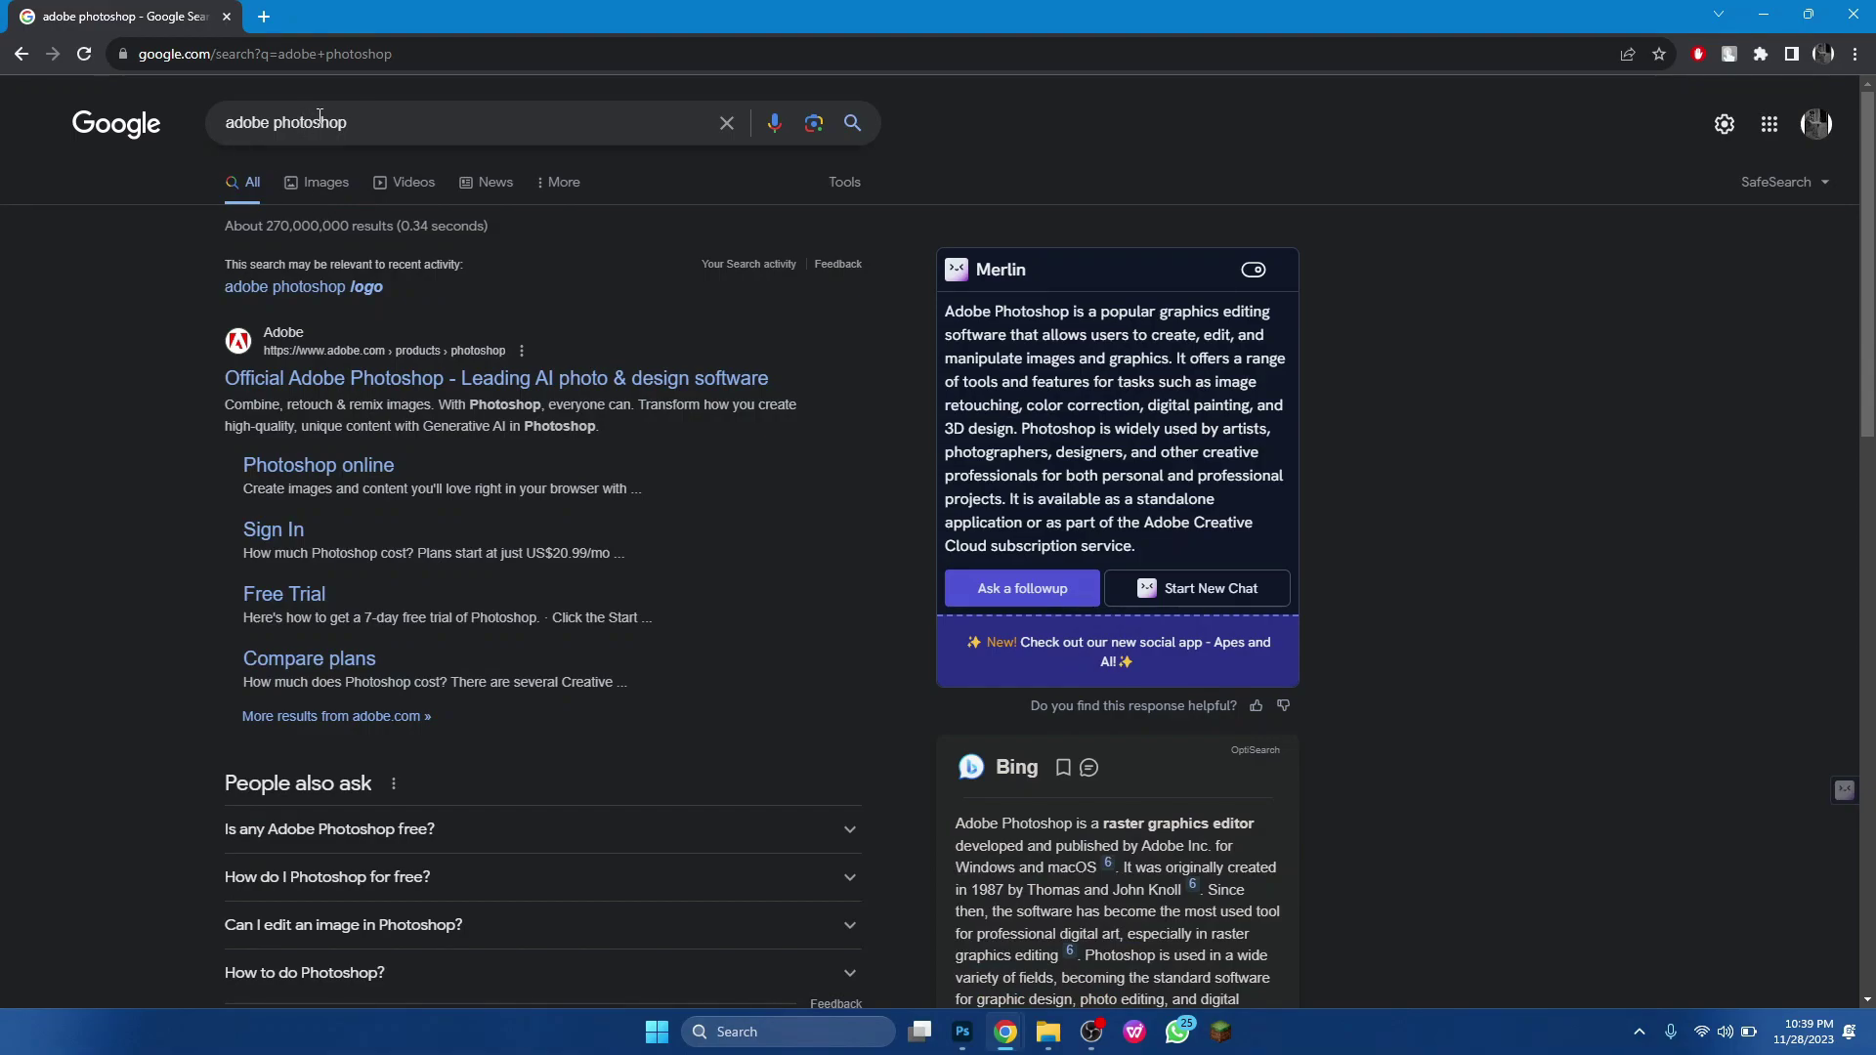
Step: Go to the official Adobe Photoshop page and close the Cyber Monday popup
{"action": "left_click", "coordinate": [405, 367]}
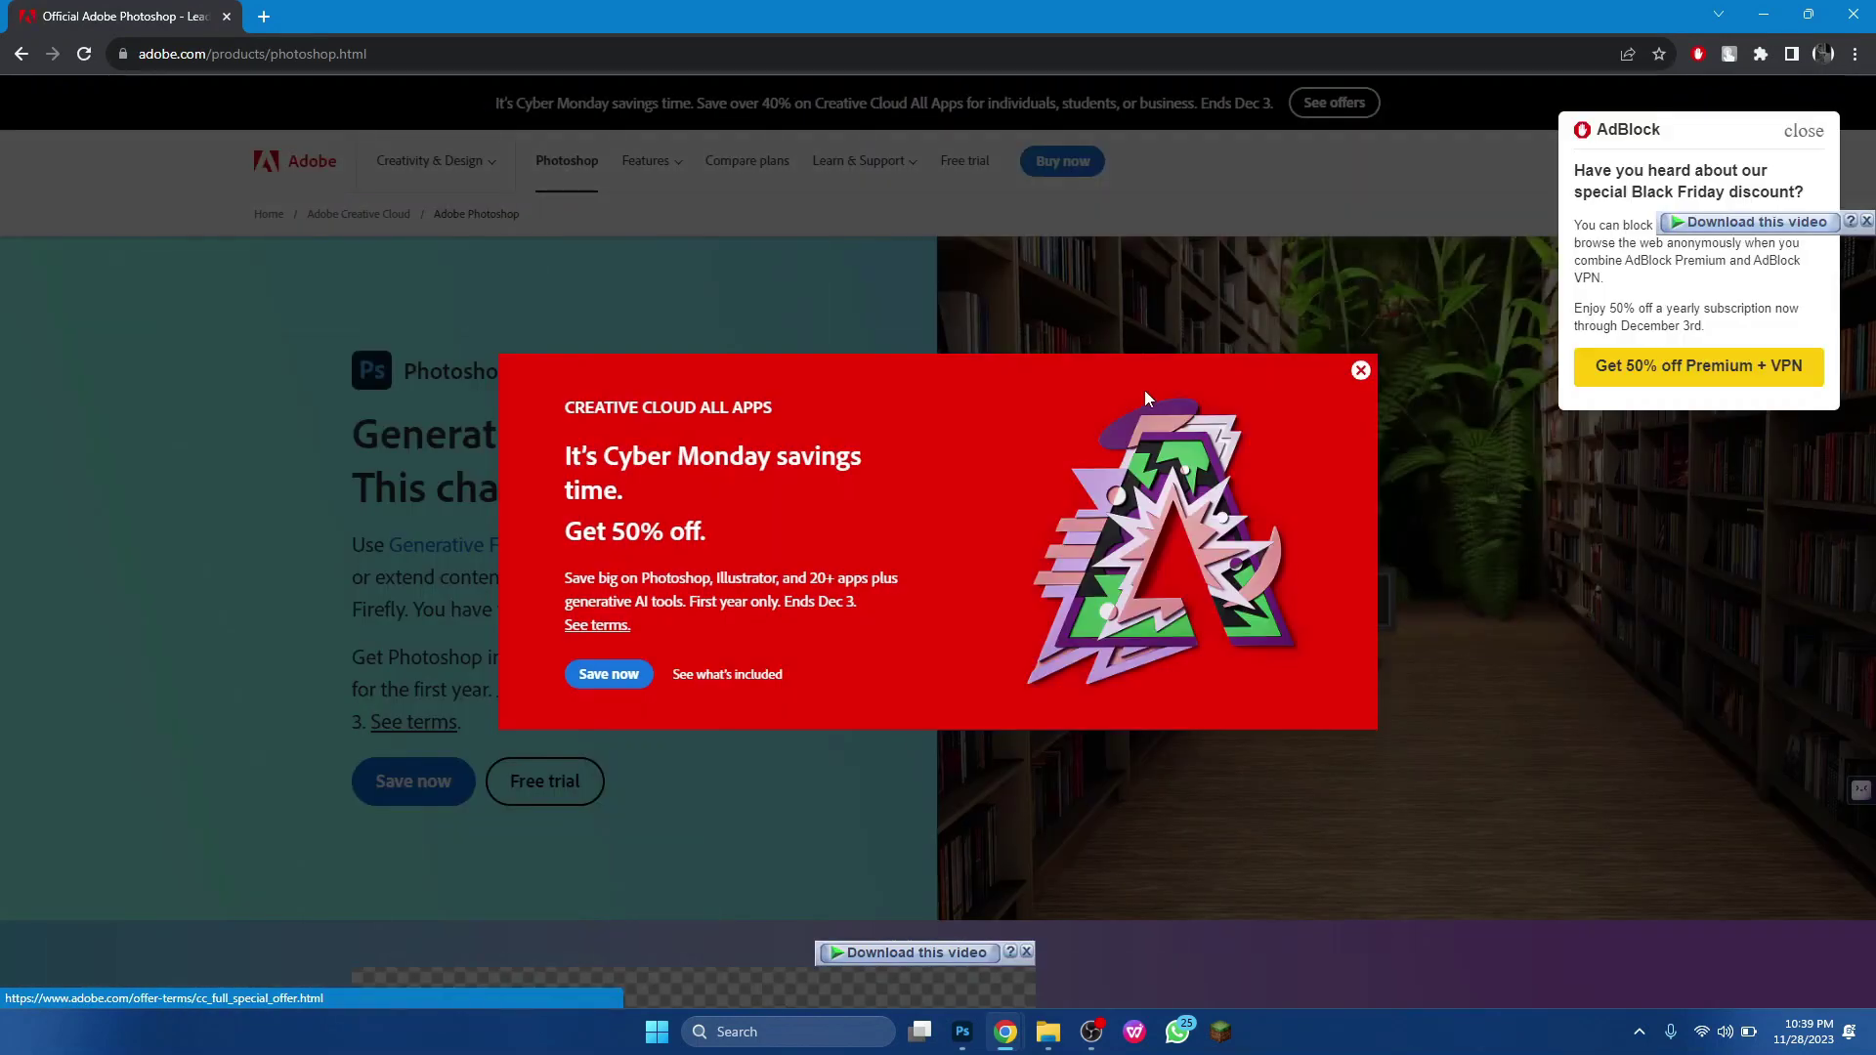
{"action": "left_click", "coordinate": [1360, 370]}
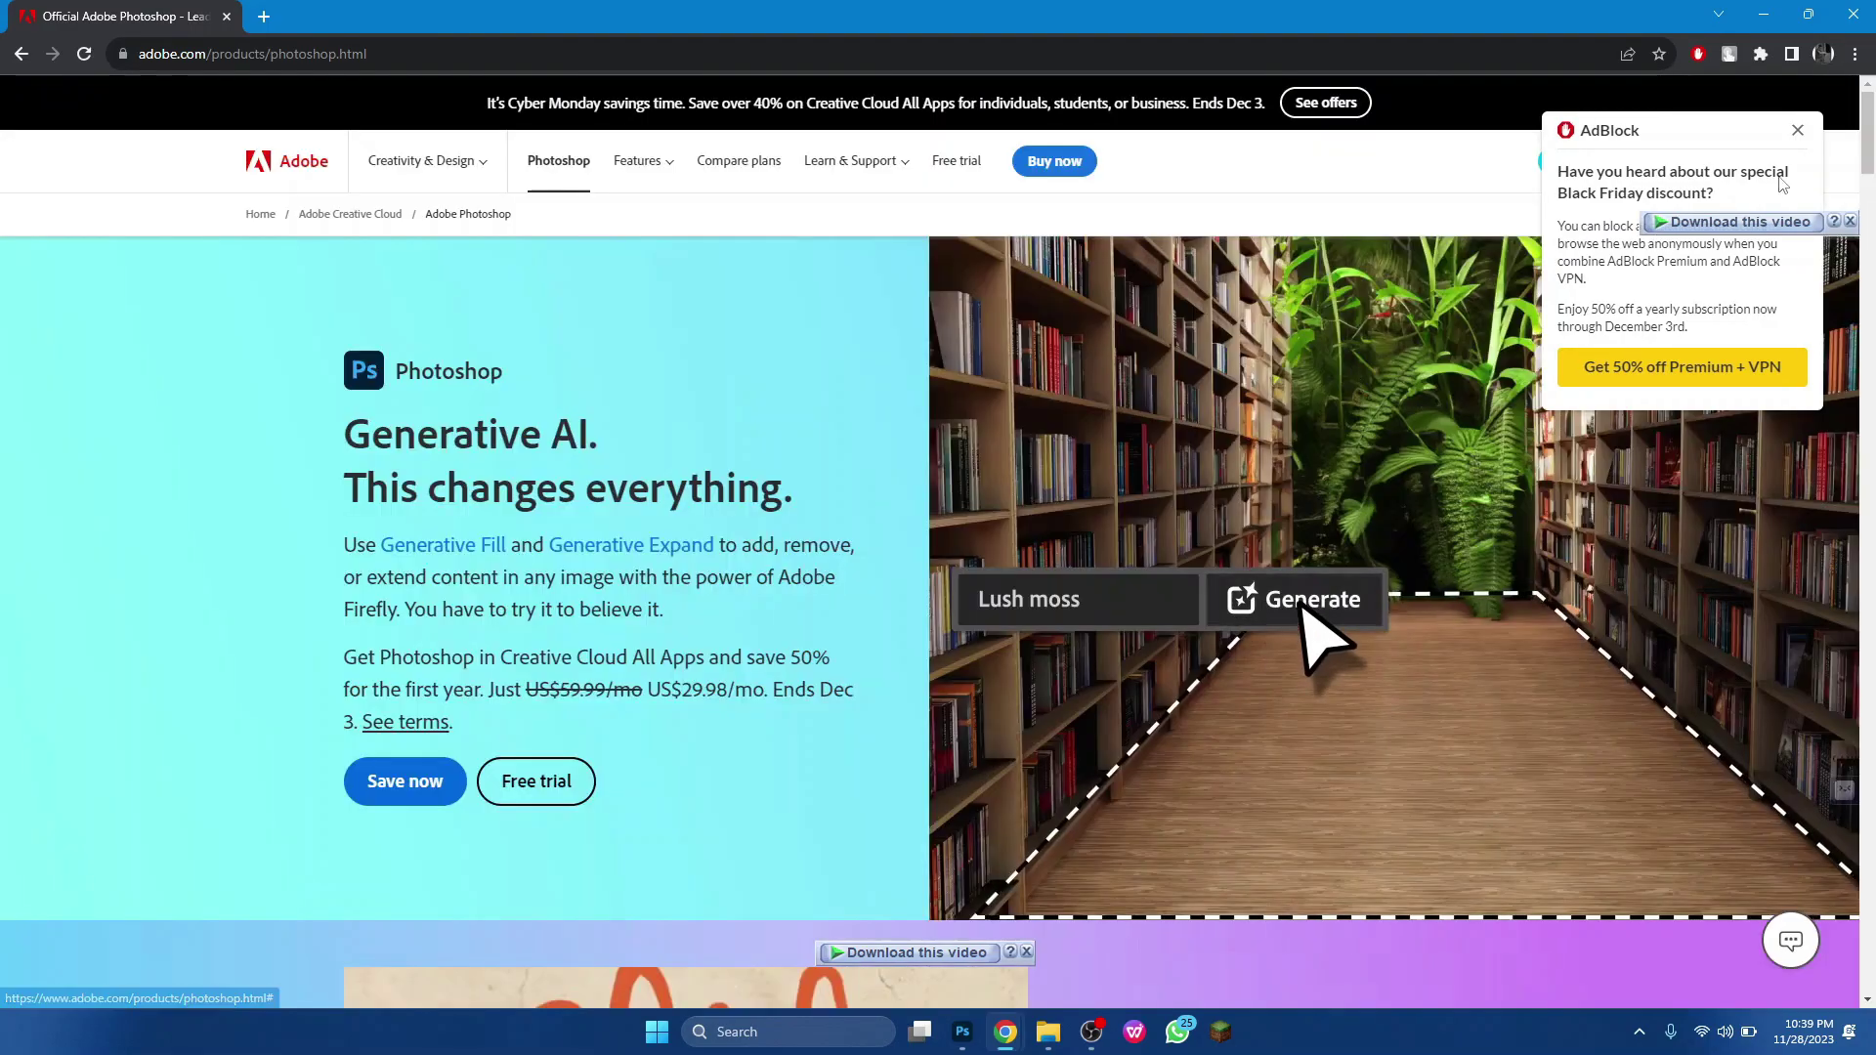
Step: Dismiss the AdBlock discount notice on the Photoshop page
{"action": "left_click", "coordinate": [1796, 129]}
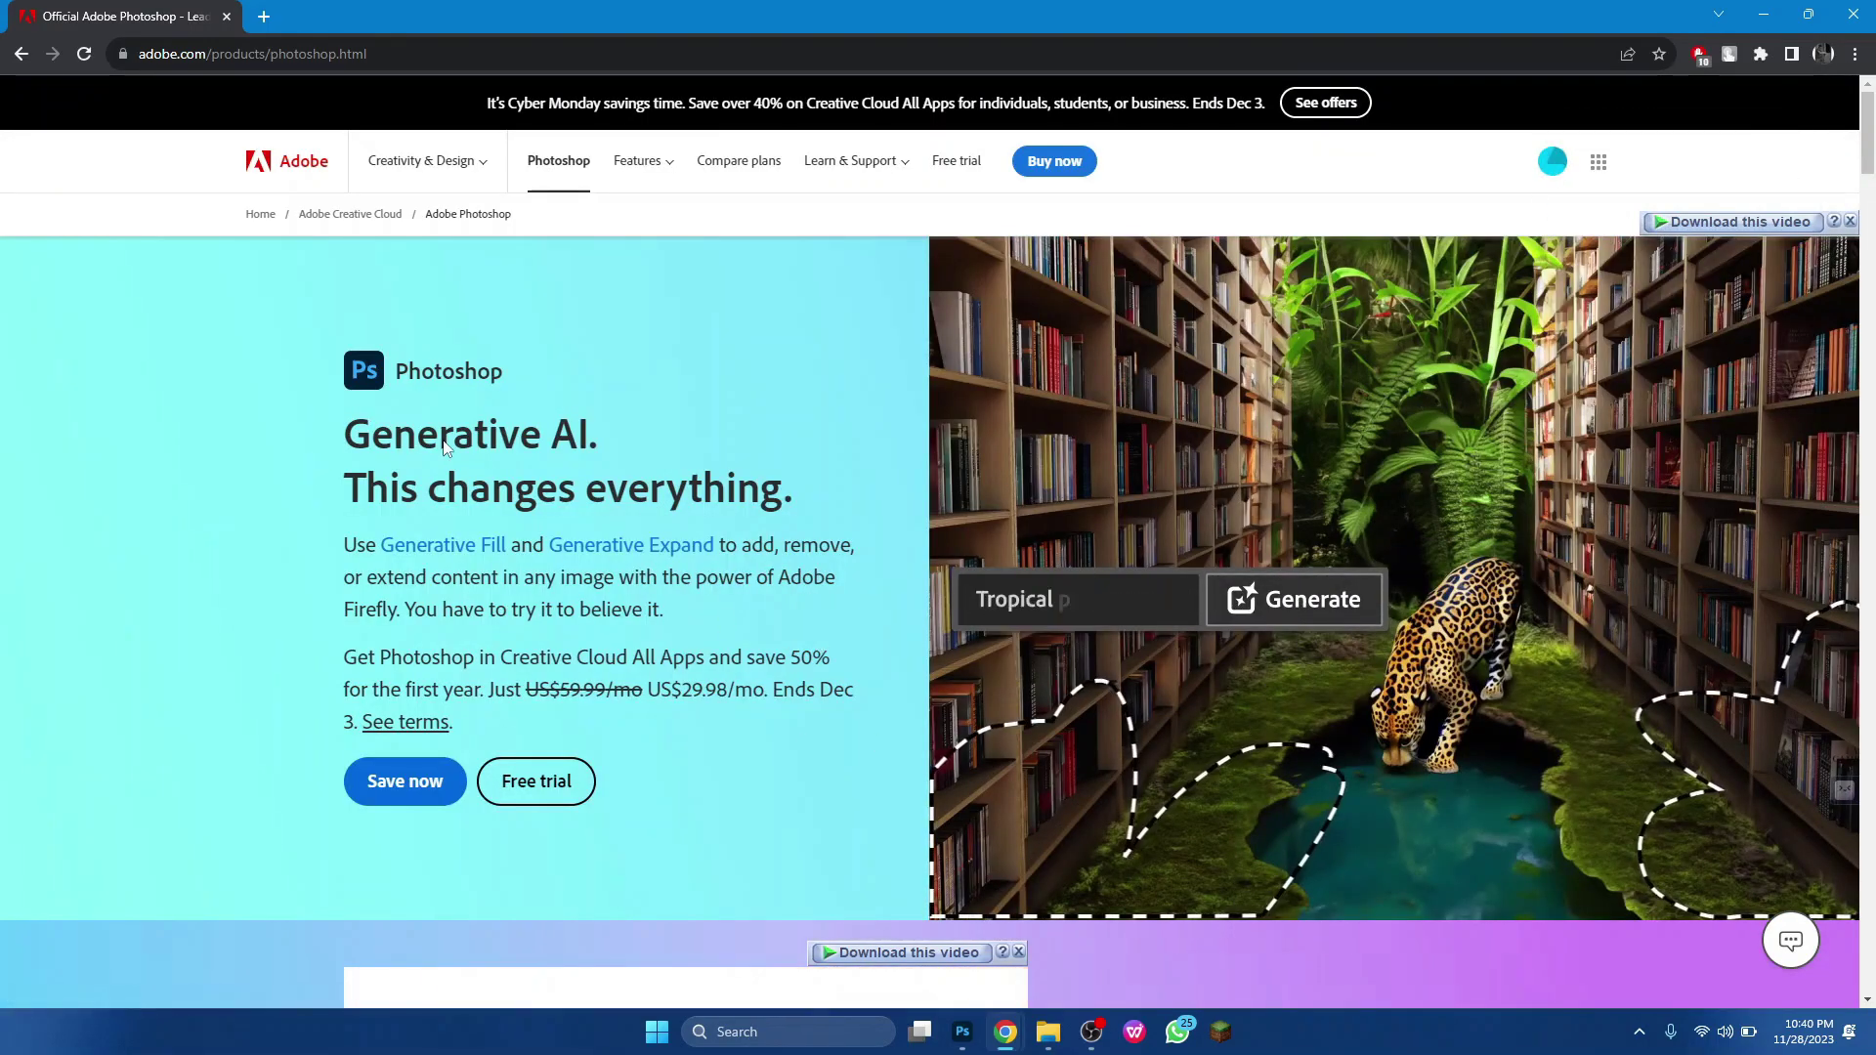
{"action": "scroll", "coordinate": [745, 685], "scroll_direction": "down", "scroll_amount": 3}
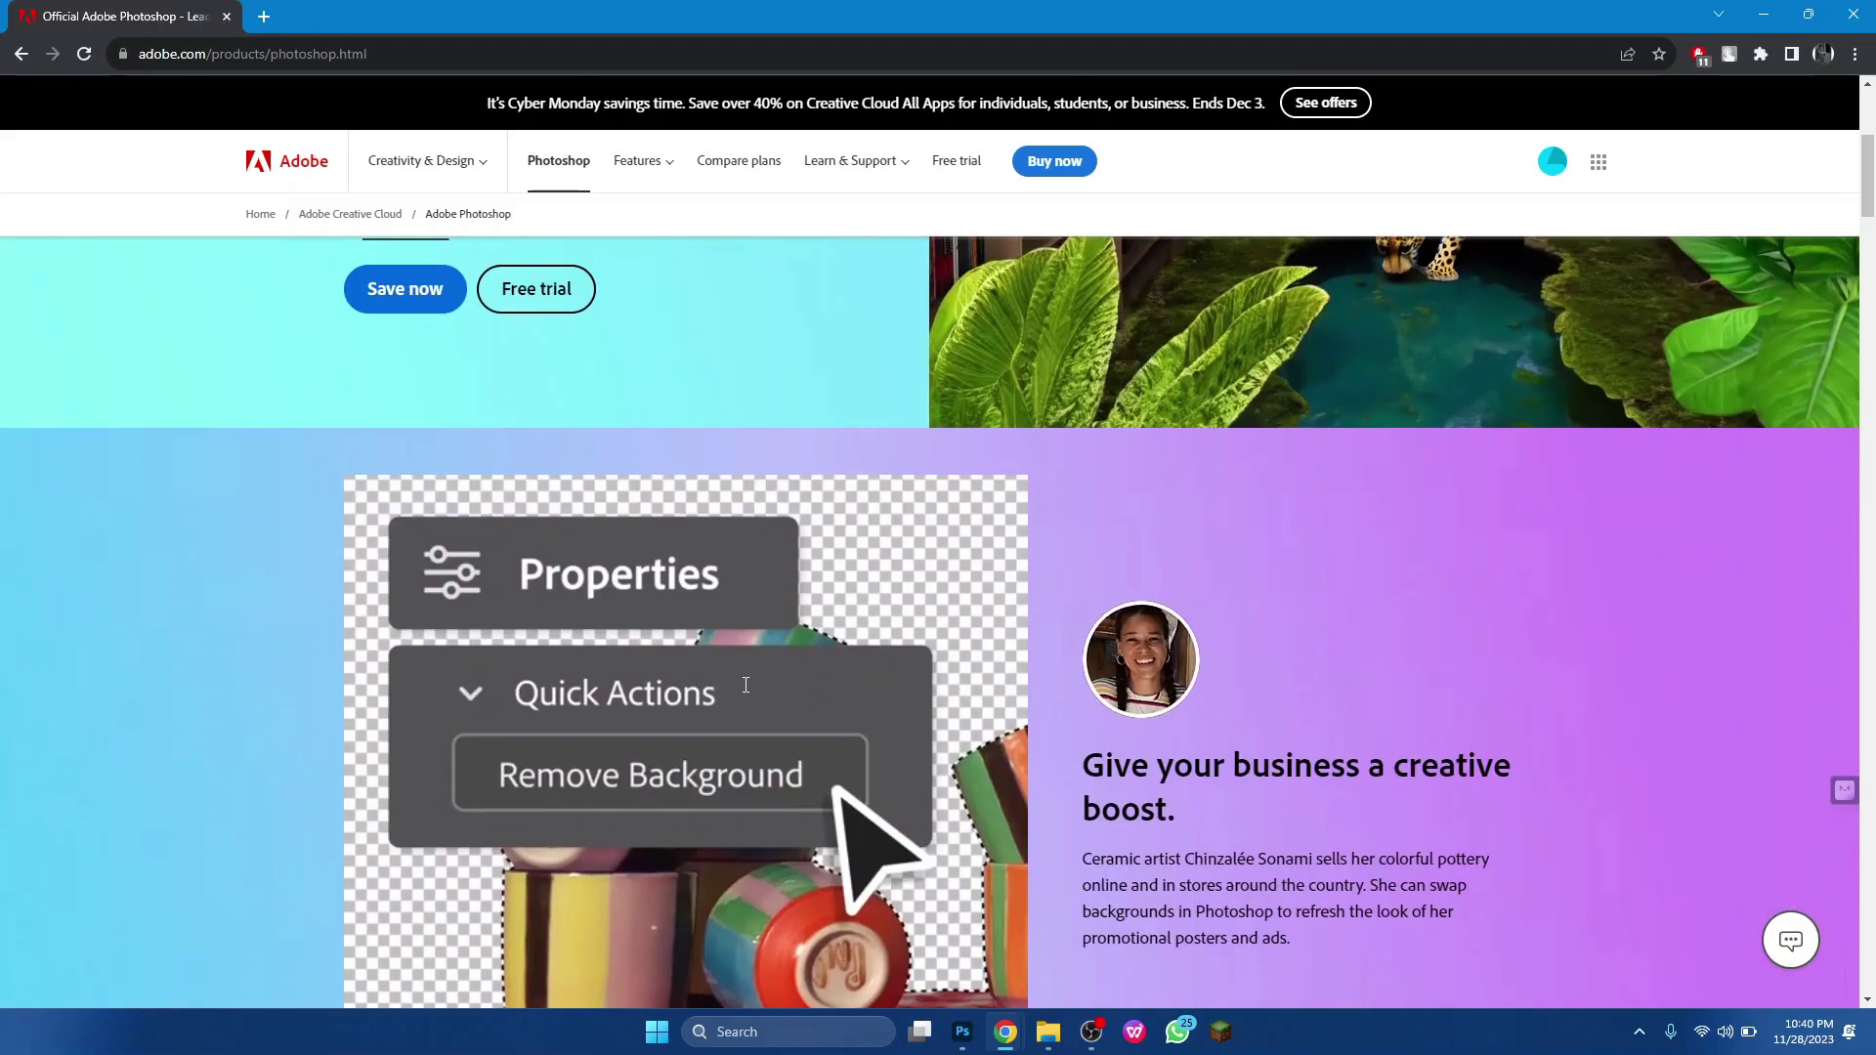
{"action": "scroll", "coordinate": [745, 684], "scroll_direction": "down", "scroll_amount": 2}
{"action": "scroll", "coordinate": [745, 685], "scroll_direction": "up", "scroll_amount": 5}
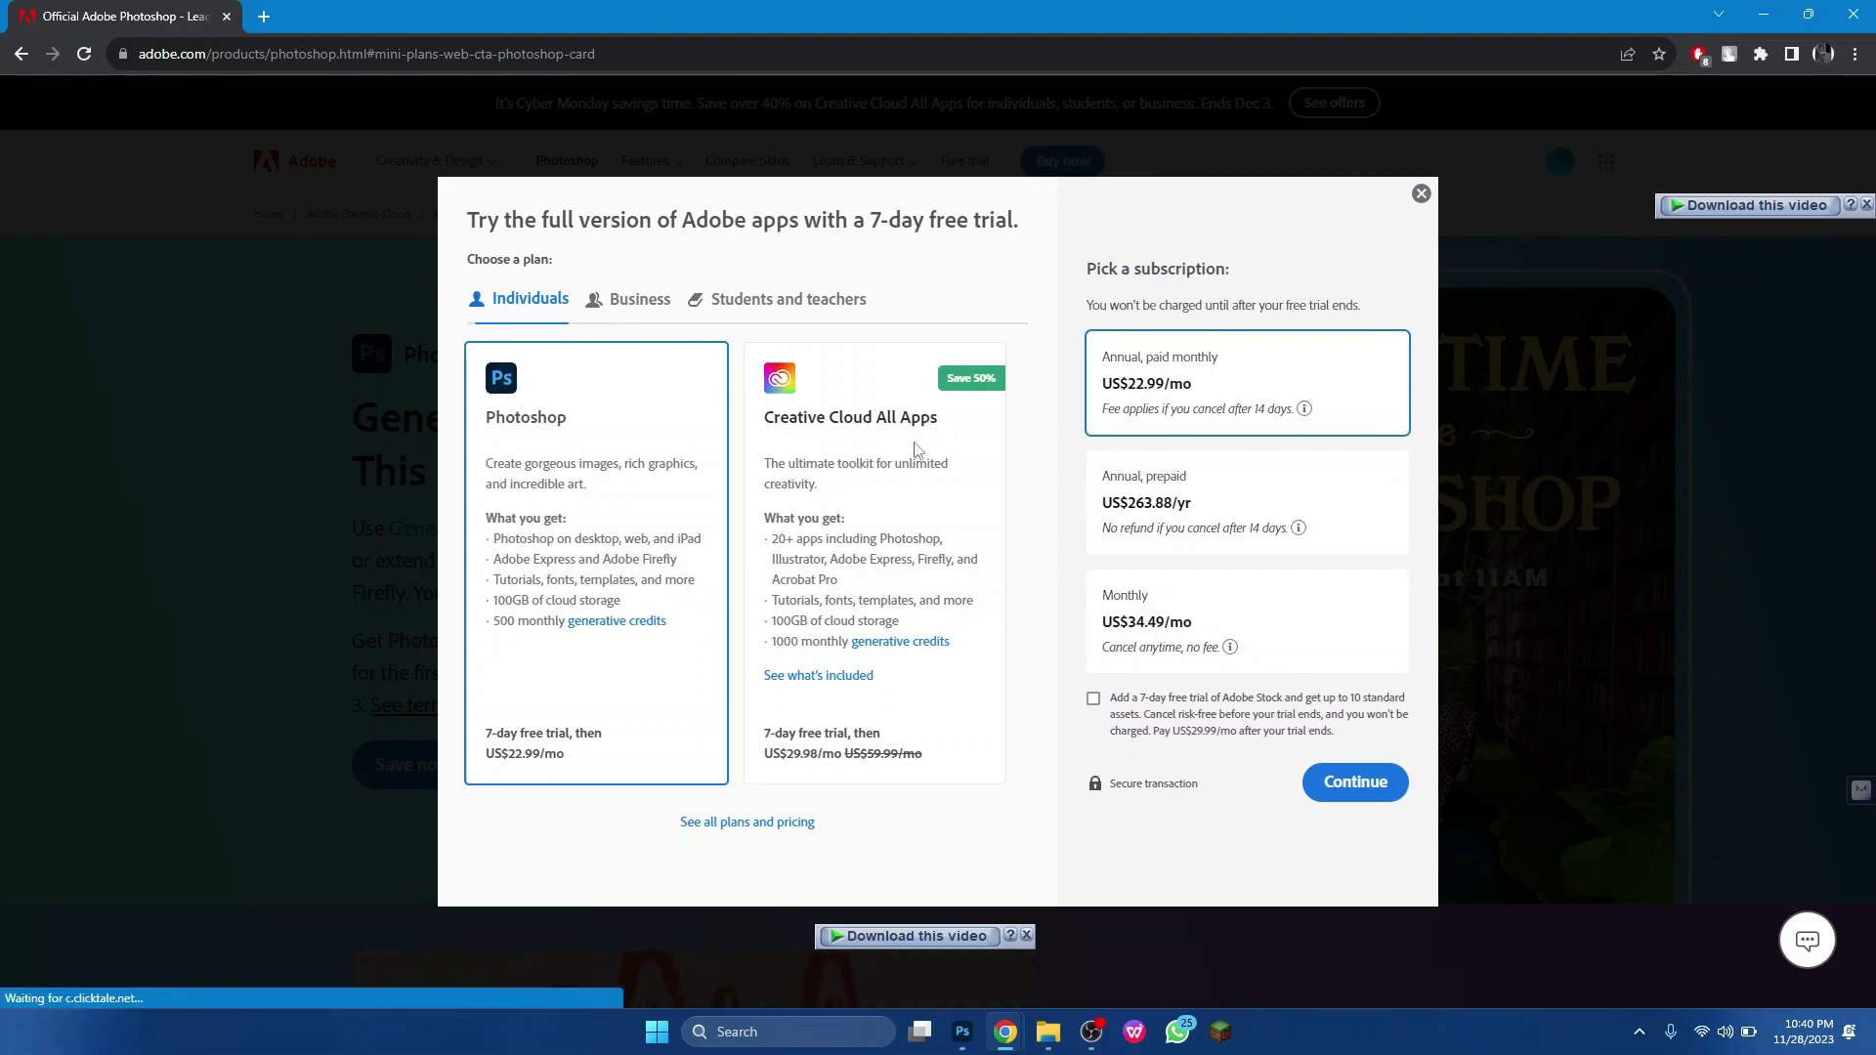
Step: View the Business 14-day team trial, then select the Students and teachers plan
{"action": "left_click", "coordinate": [641, 300]}
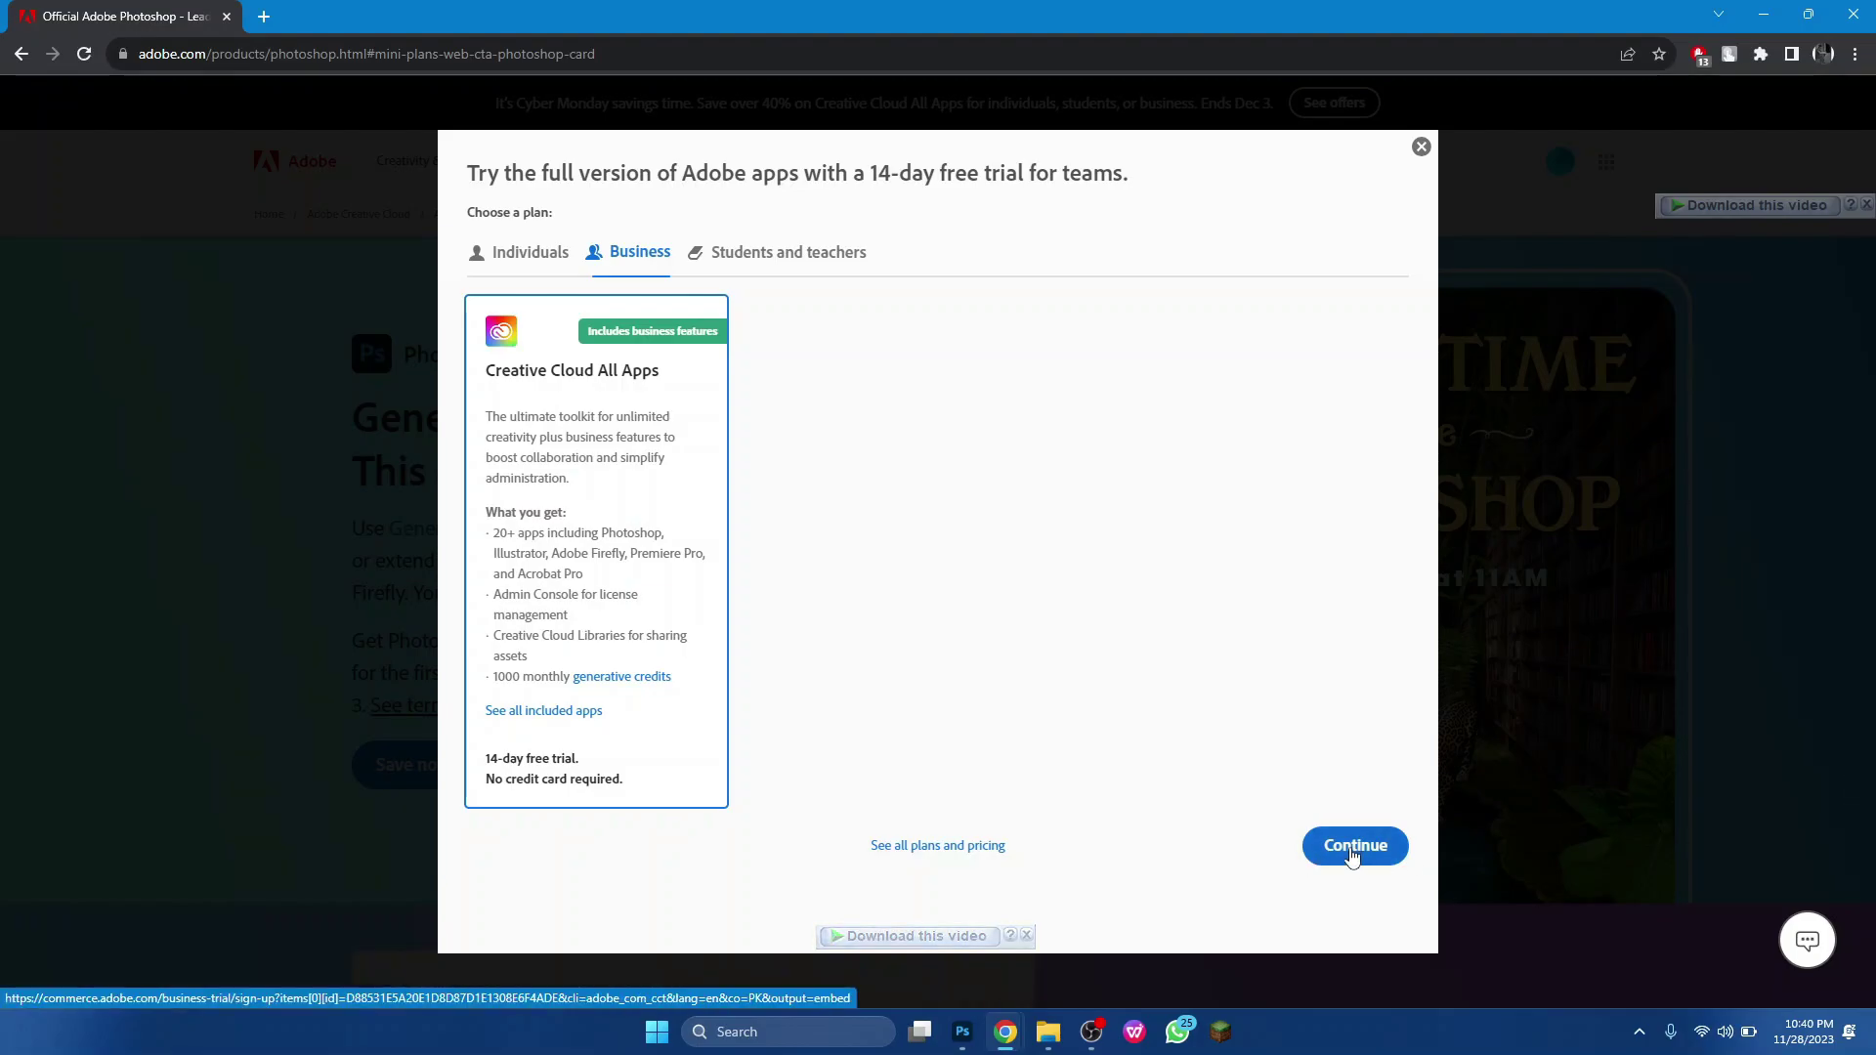
{"action": "left_click", "coordinate": [732, 252]}
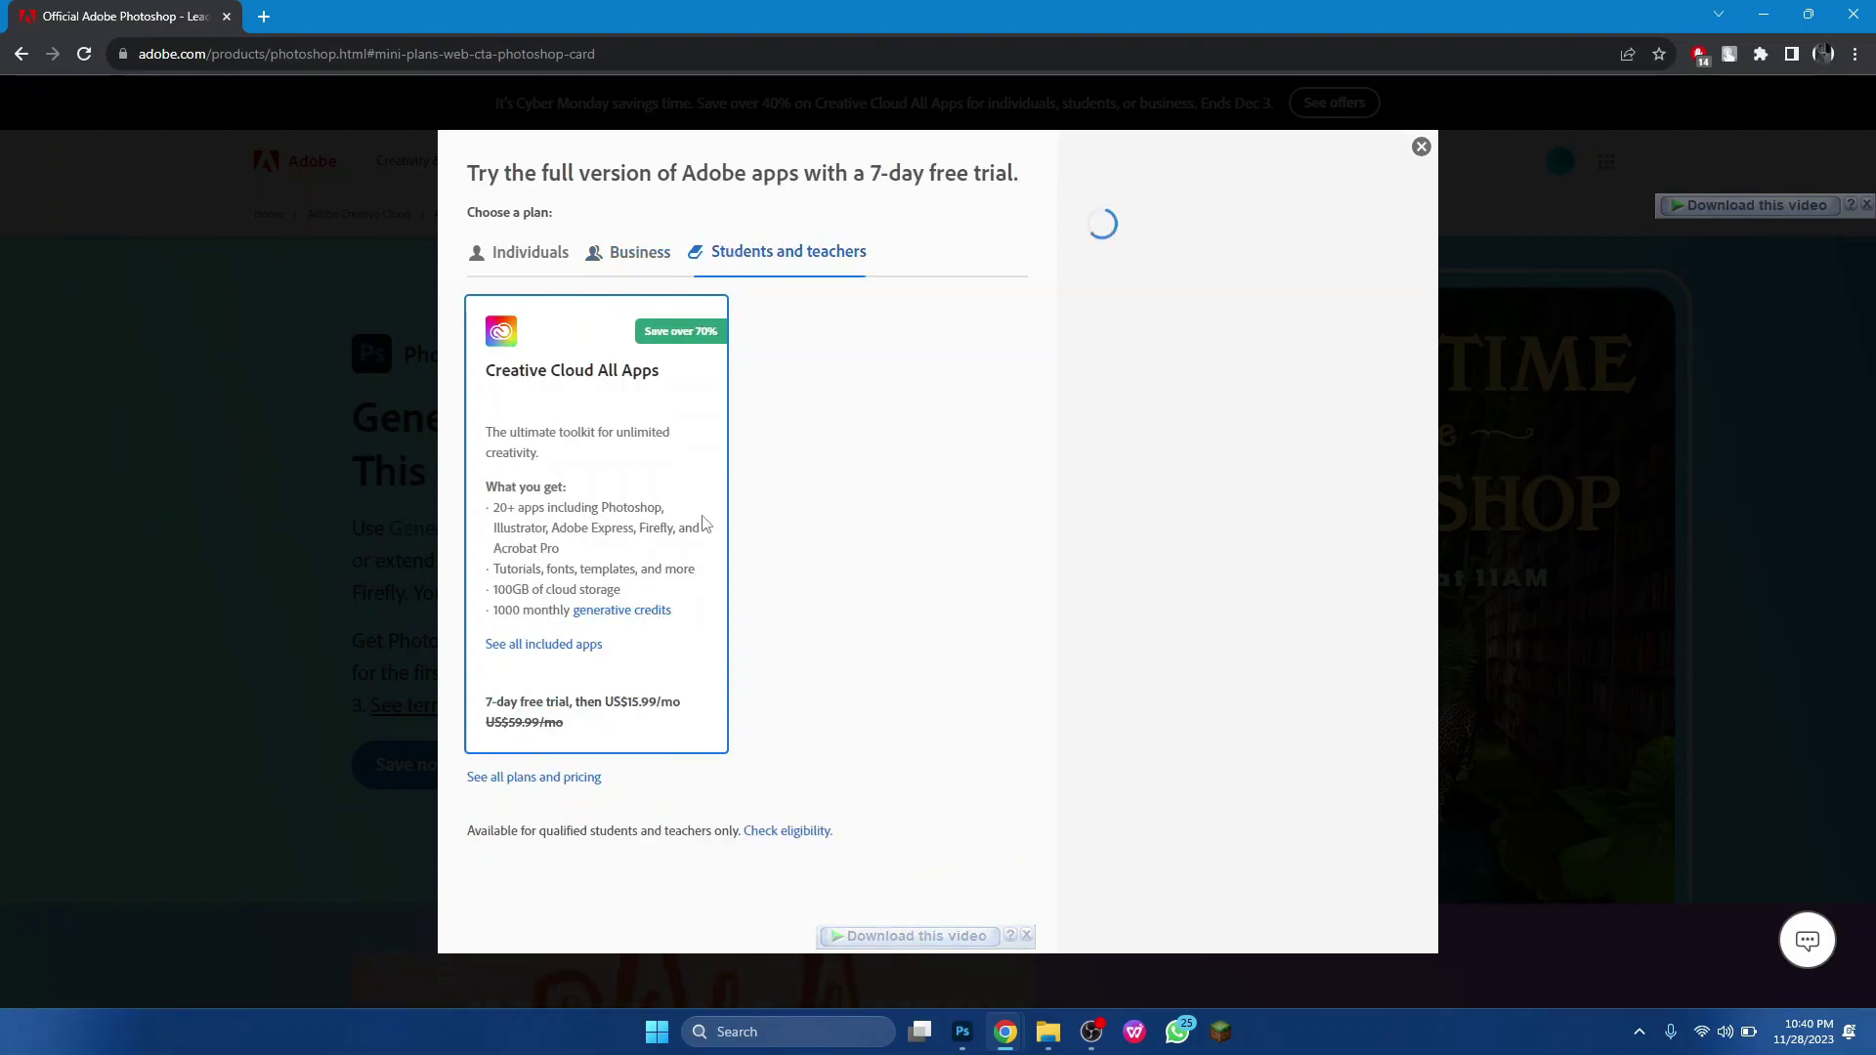